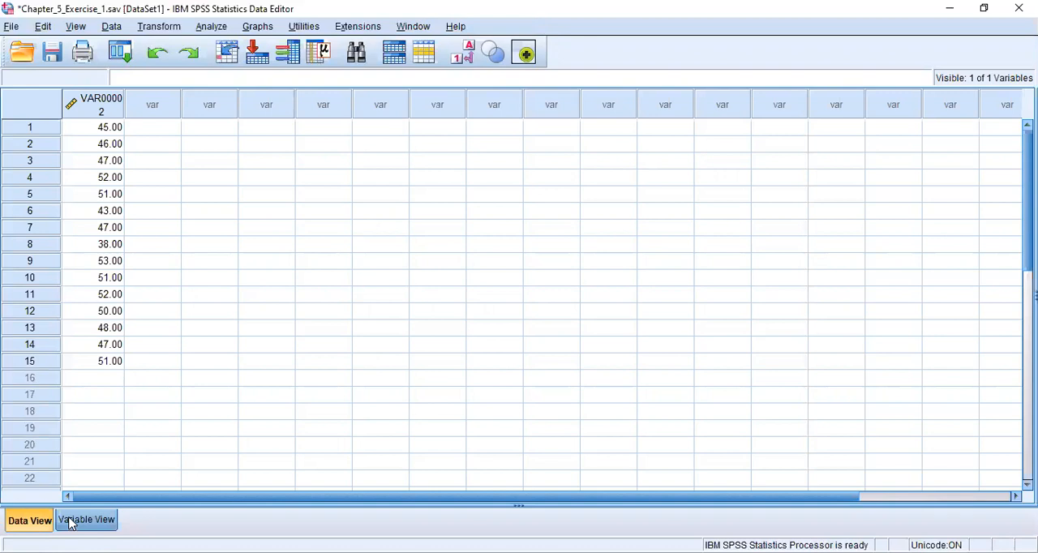
Step: Rename the variable VAR00002 as Success in the variable definitions
left_click(73, 521)
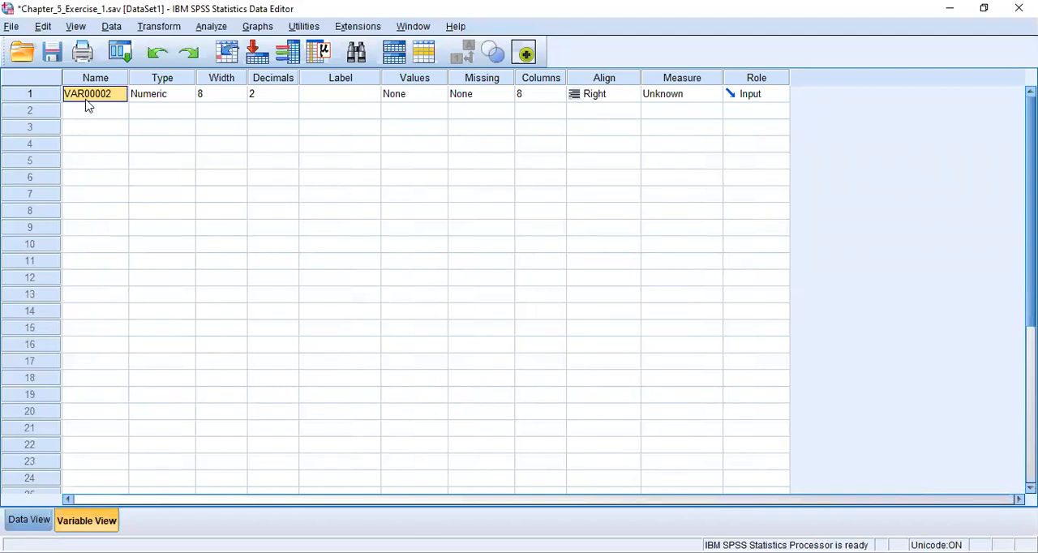
type("Success")
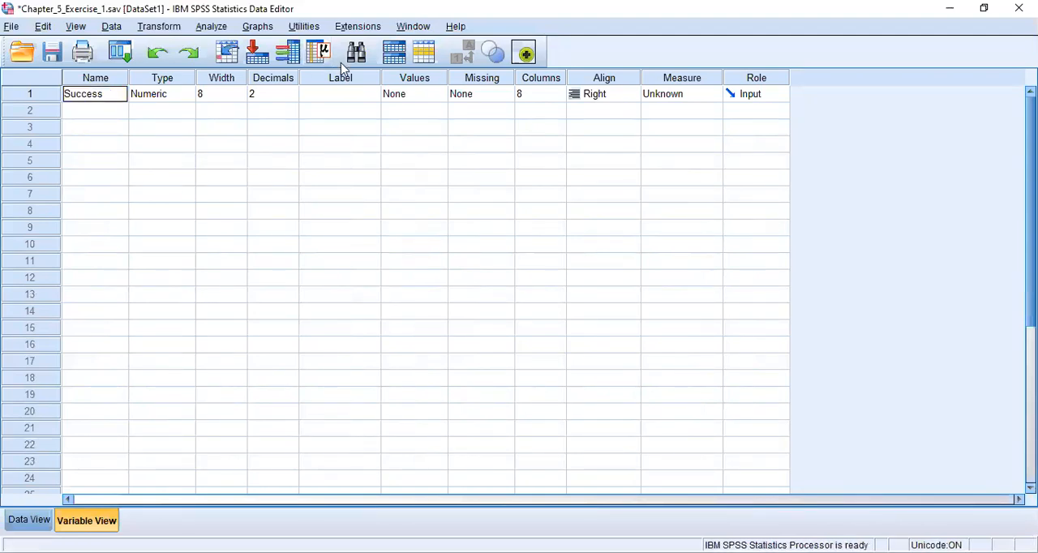
Step: Give the Success variable the label "Success rate of progonisticators"
left_click(330, 95)
type("Success")
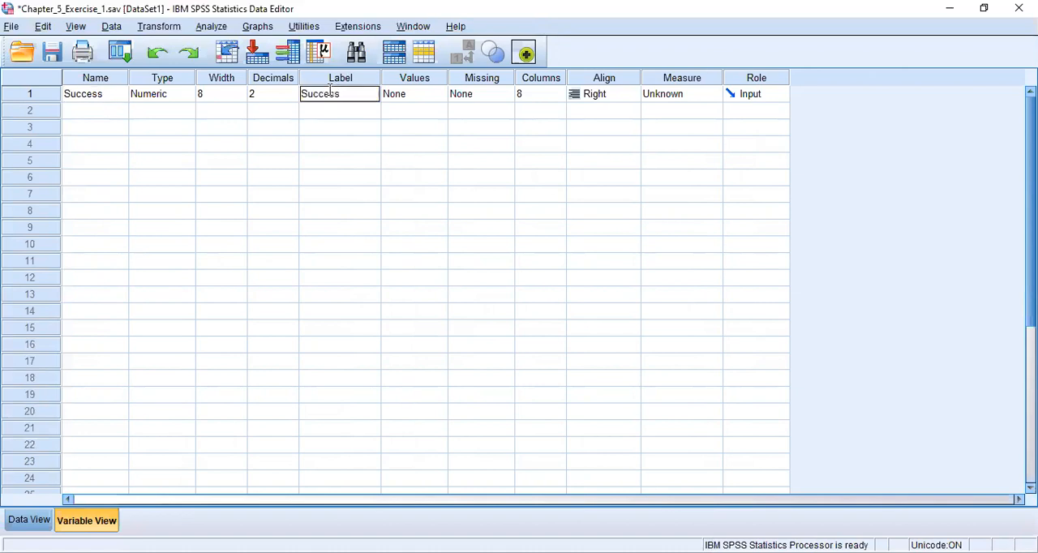
type(" rate of p")
type("rogonis")
type("ticators")
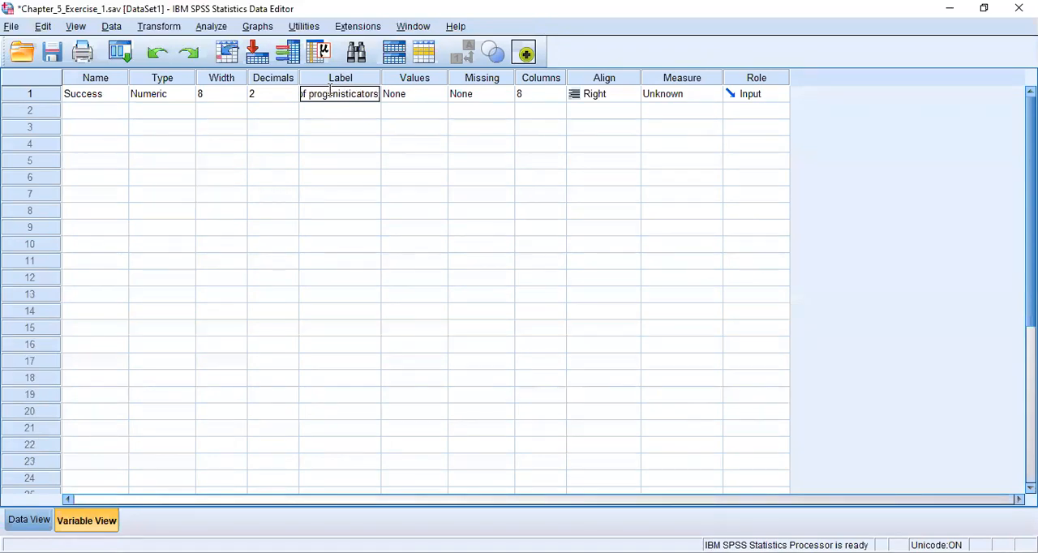
left_click(443, 125)
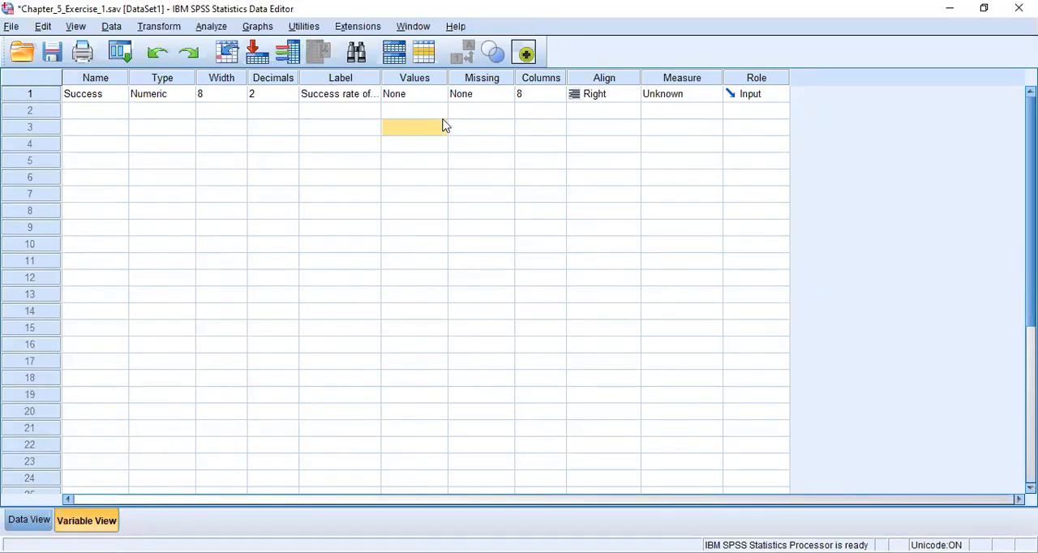
left_click(444, 126)
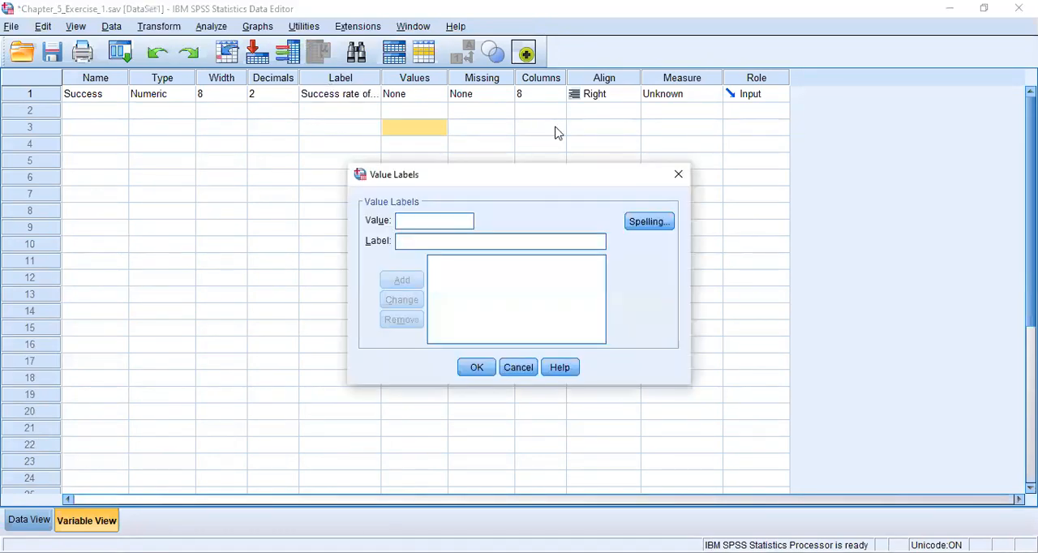
left_click(679, 176)
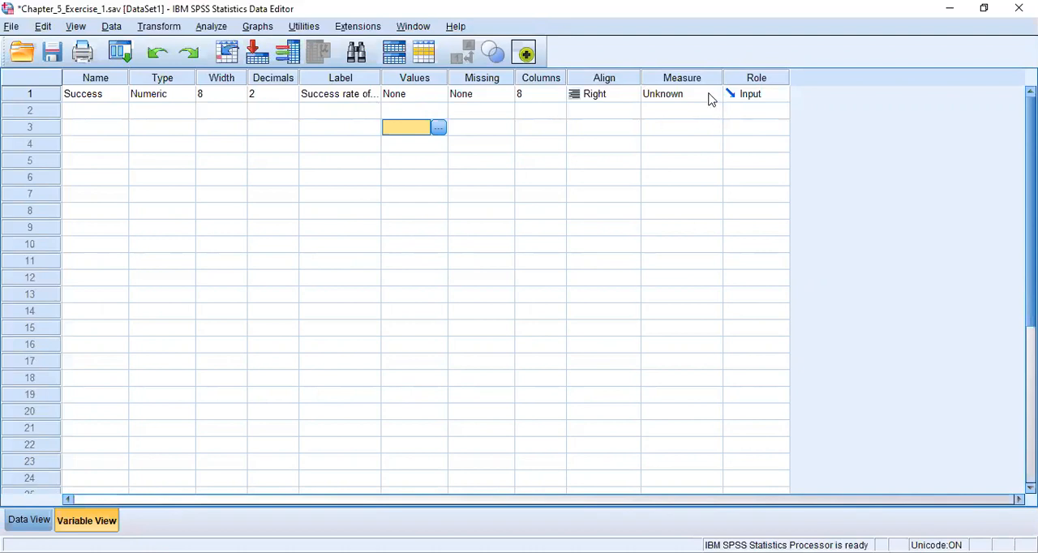
Step: Set the Success variable's measurement level to Scale and return to the data values
left_click(712, 95)
left_click(696, 113)
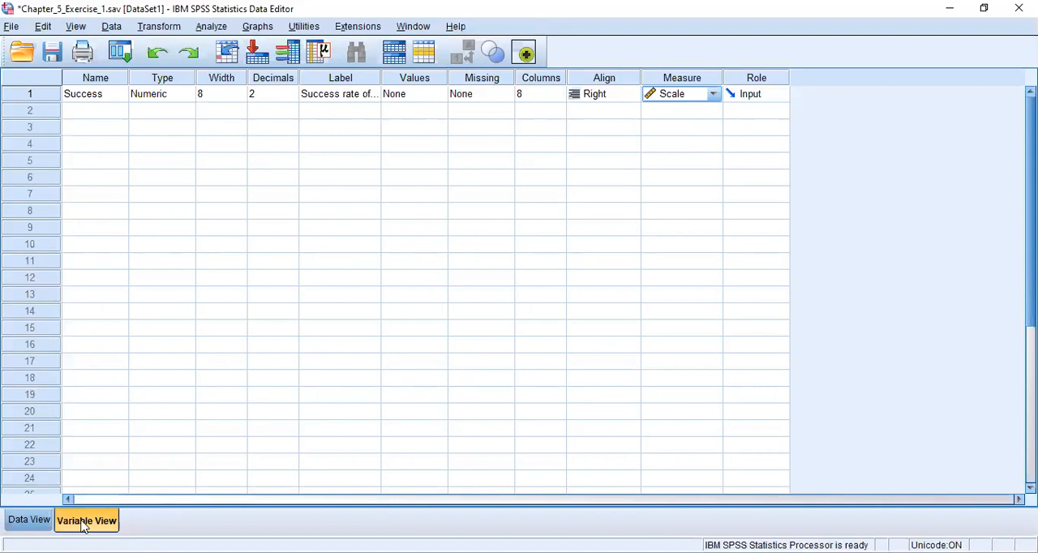
left_click(39, 525)
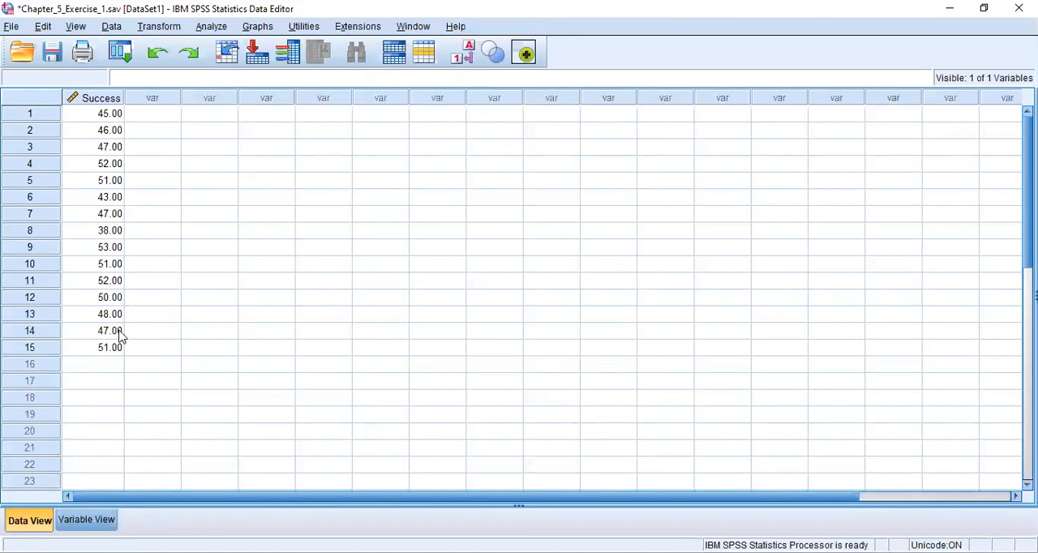
Step: Start a One-Sample T Test with the success rate variable as the test variable
left_click(211, 26)
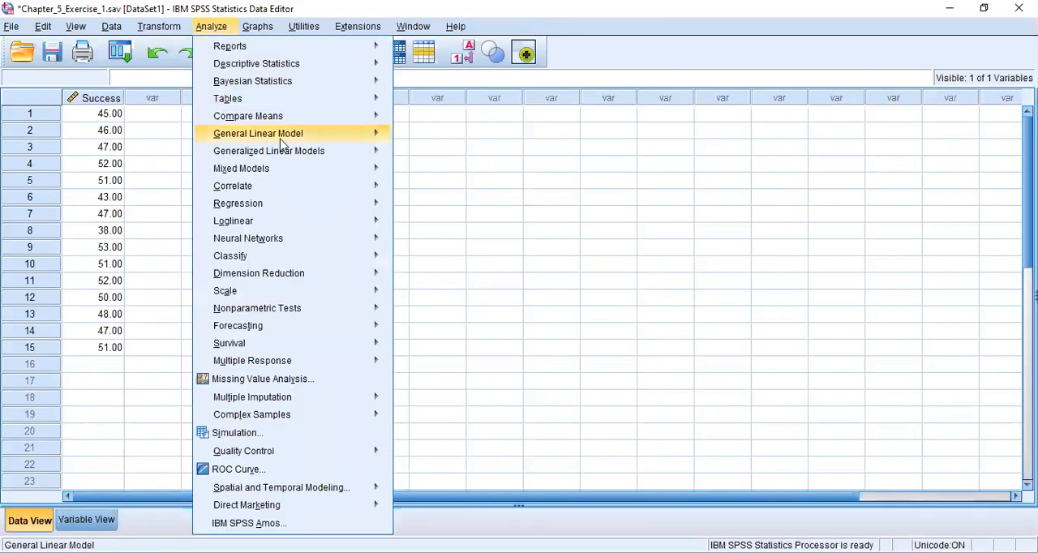
mouse_move(277, 119)
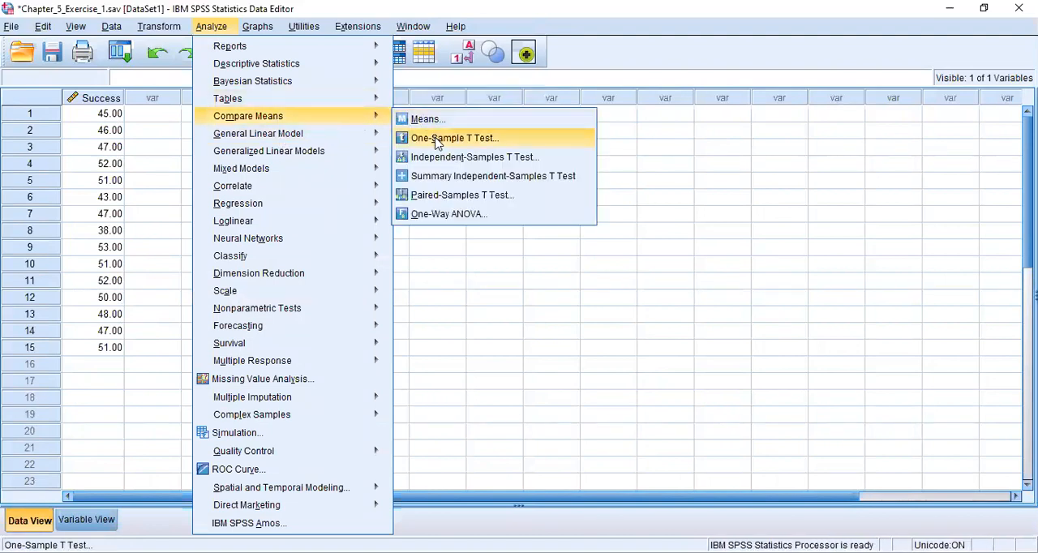
left_click(438, 142)
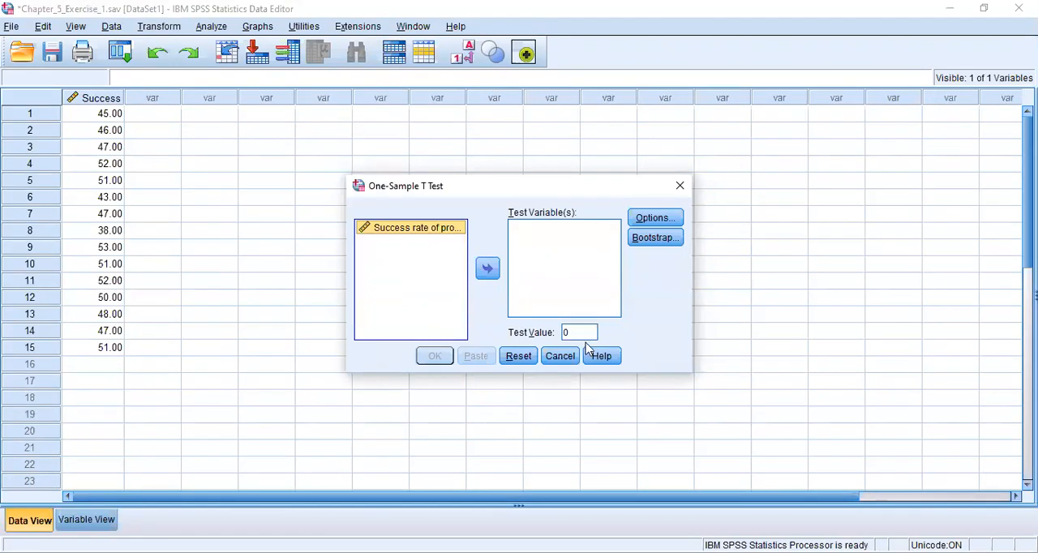
left_click(487, 270)
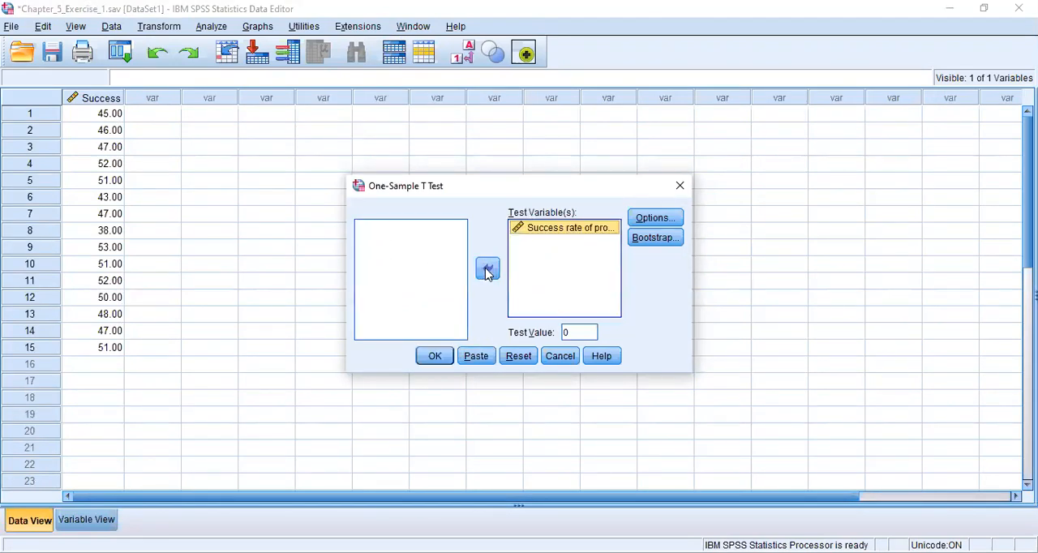
Step: Check the confidence interval percentage in the t test options and keep it at 95%
left_click(656, 221)
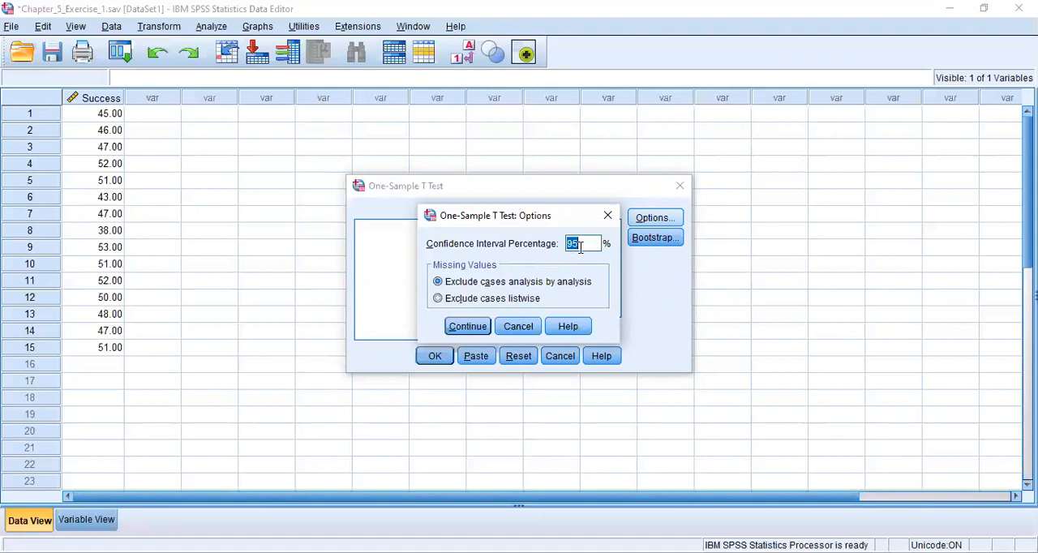
left_click(580, 246)
left_click(479, 333)
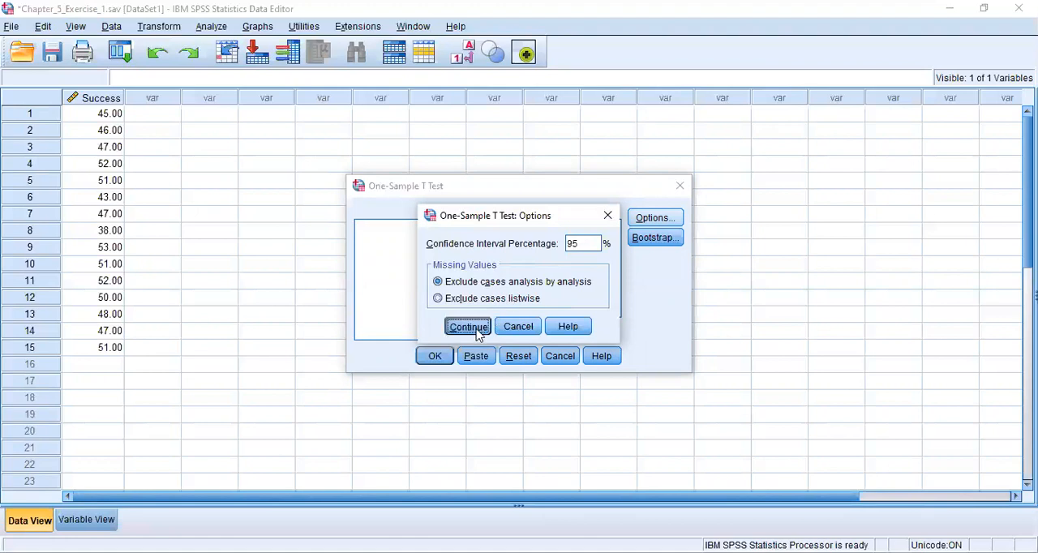
Step: Set the test value to 50 and run the one-sample t test
double_click(569, 331)
left_click(570, 332)
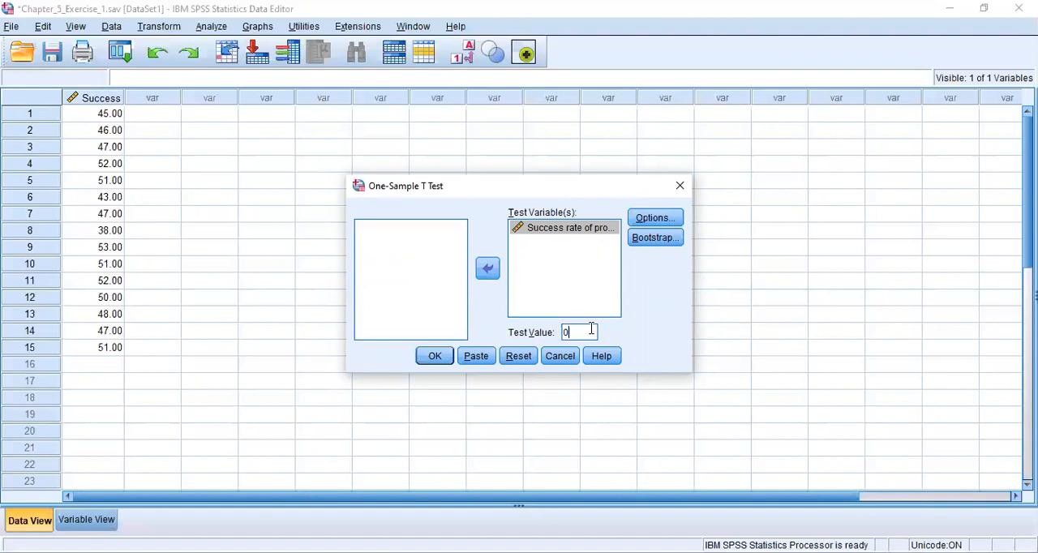
key("BackSpace")
type("50")
left_click(436, 360)
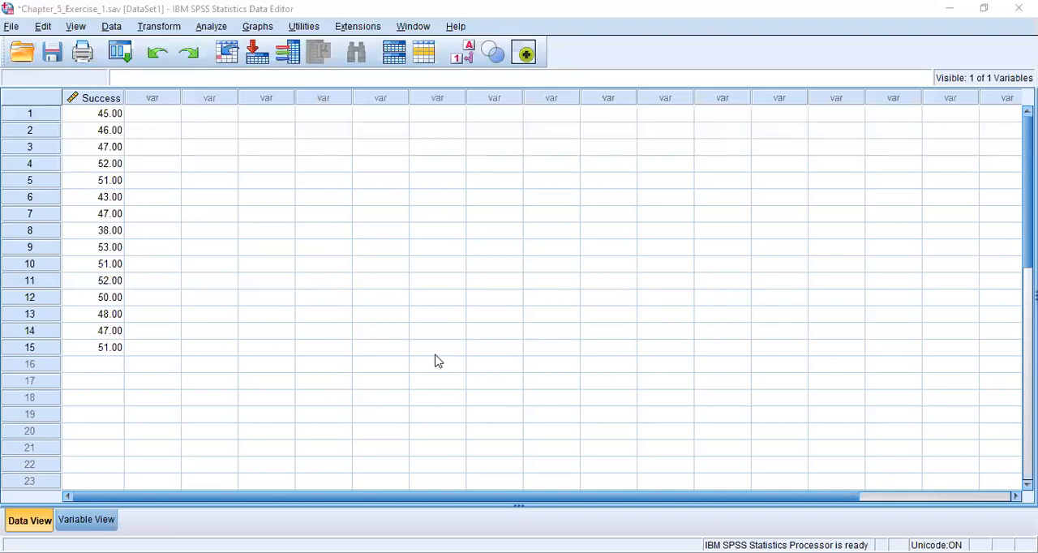
Step: Switch to the Word document Exercise SPSS 5 and read answers a to e on the hypotheses, effect size and APA-format results
key("alt+Tab")
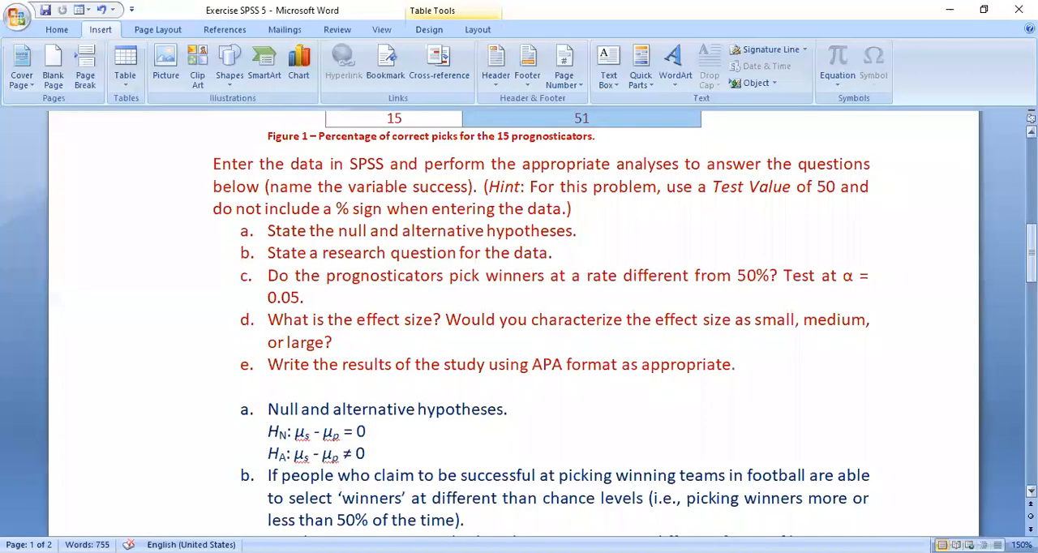
left_click_drag(1031, 237, 1031, 281)
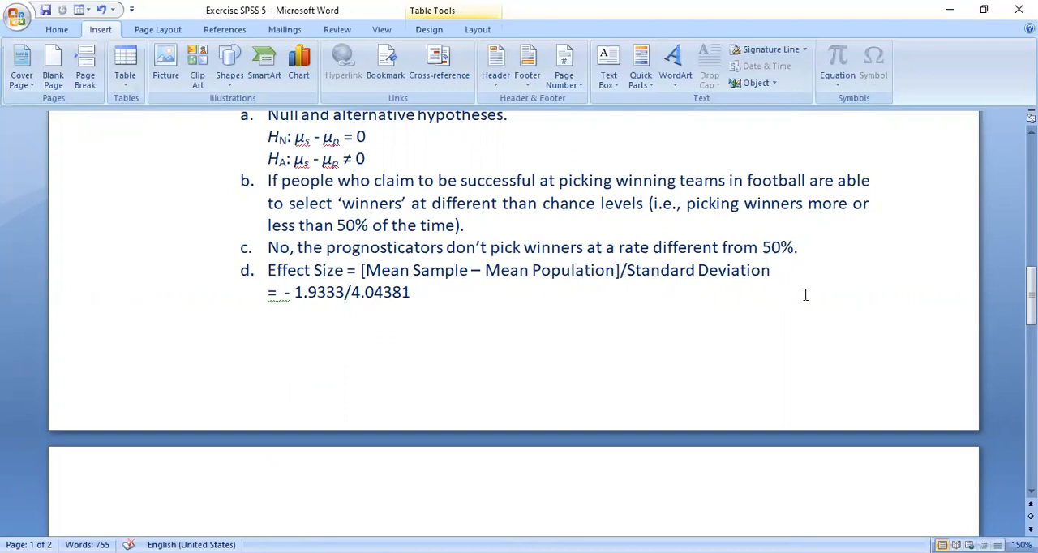
left_click_drag(1030, 297, 1030, 316)
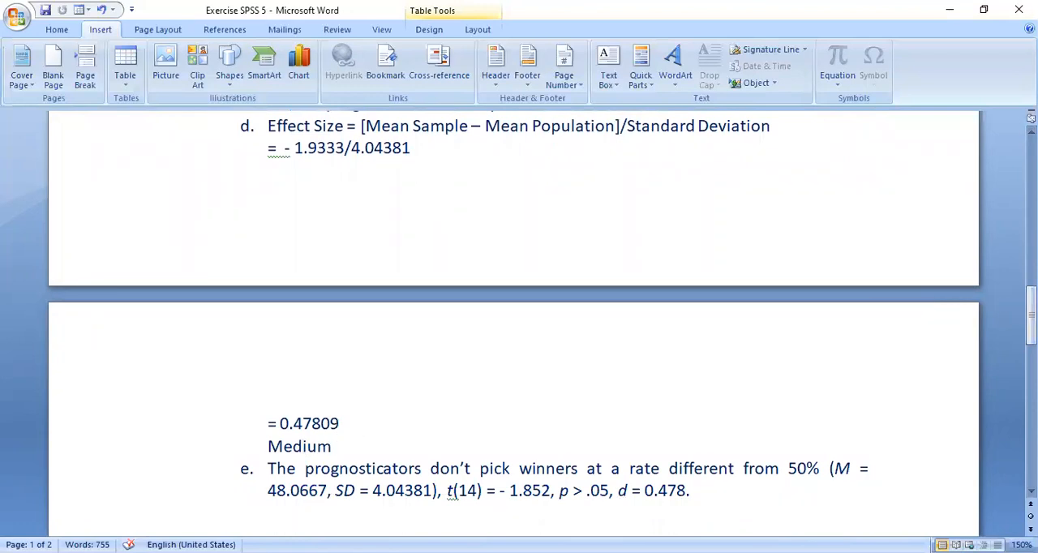
left_click_drag(1030, 320, 1030, 284)
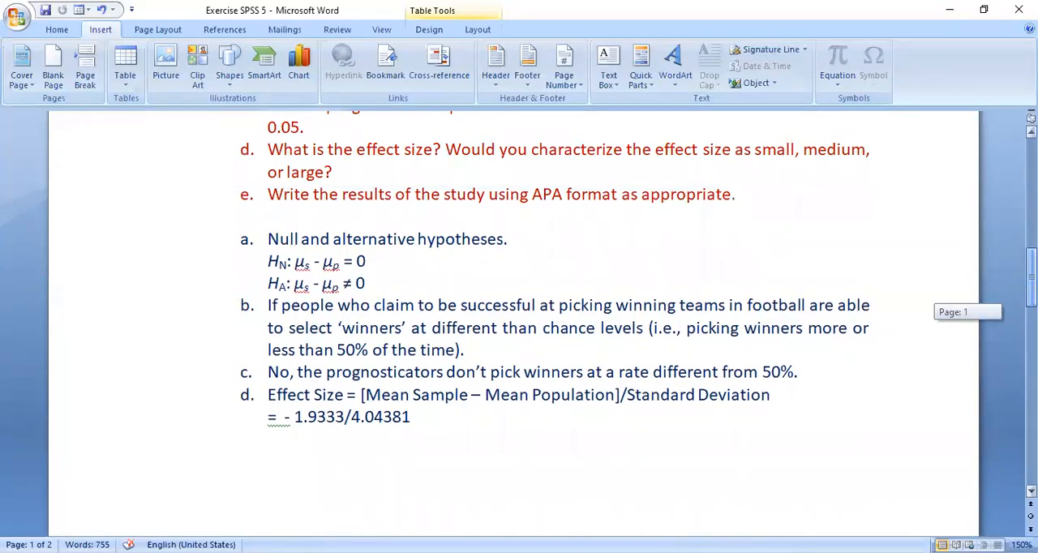
left_click_drag(1030, 284, 1031, 328)
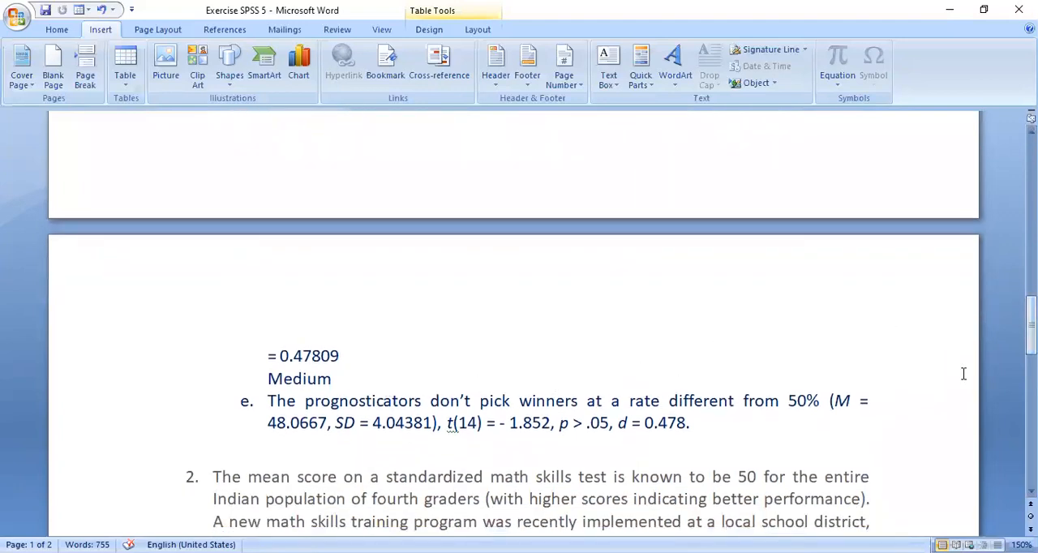
mouse_move(1030, 328)
left_mouse_down()
mouse_move(1031, 284)
mouse_move(1030, 339)
left_mouse_up()
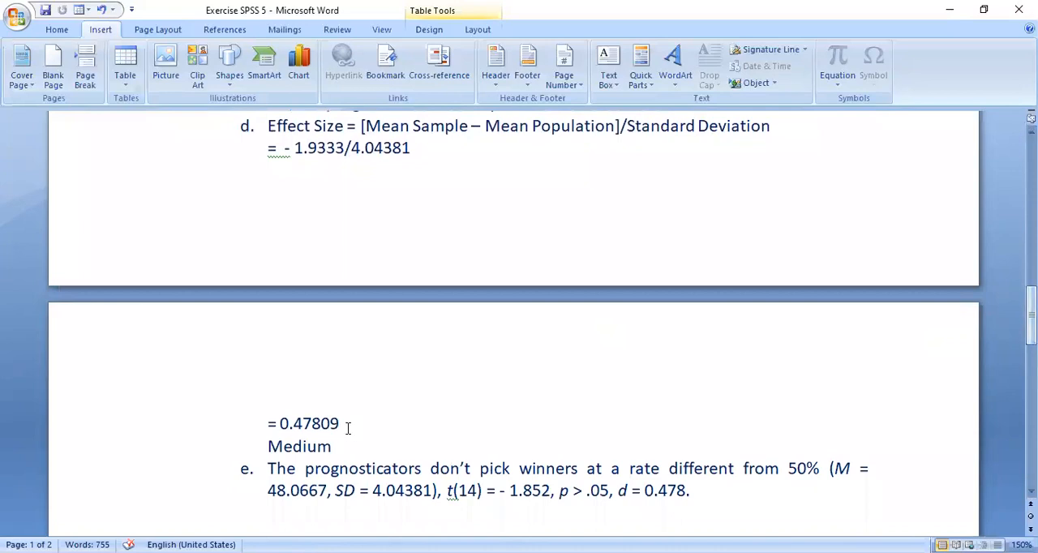